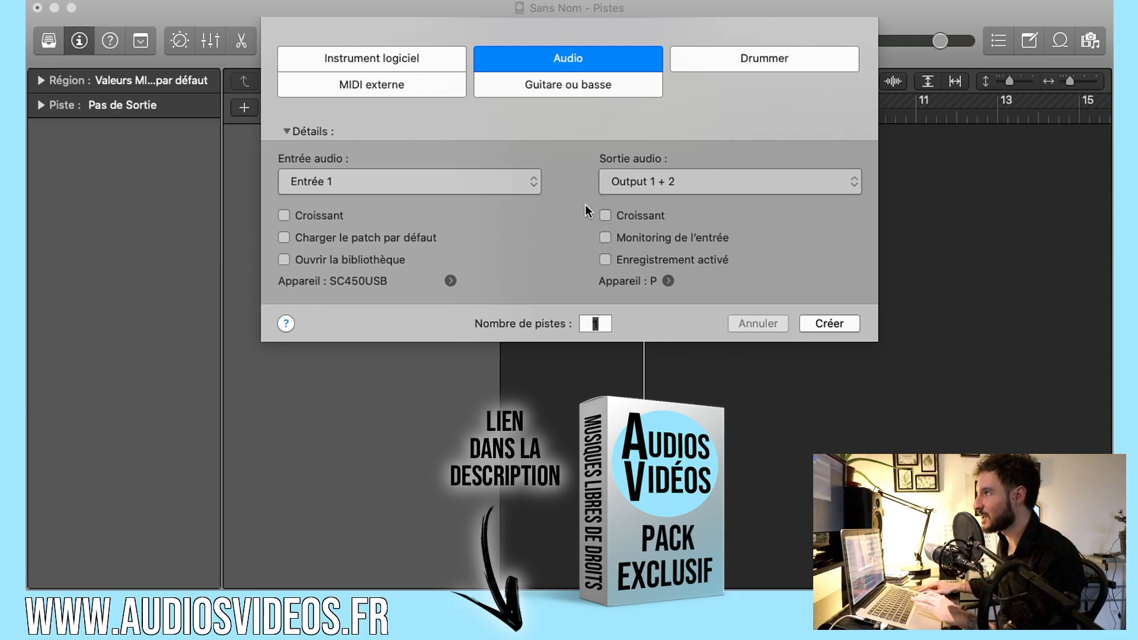
Create one audio track on Entrée 1 with Output 1 + 2 and record a short take of nearly two bars.
left_click(829, 323)
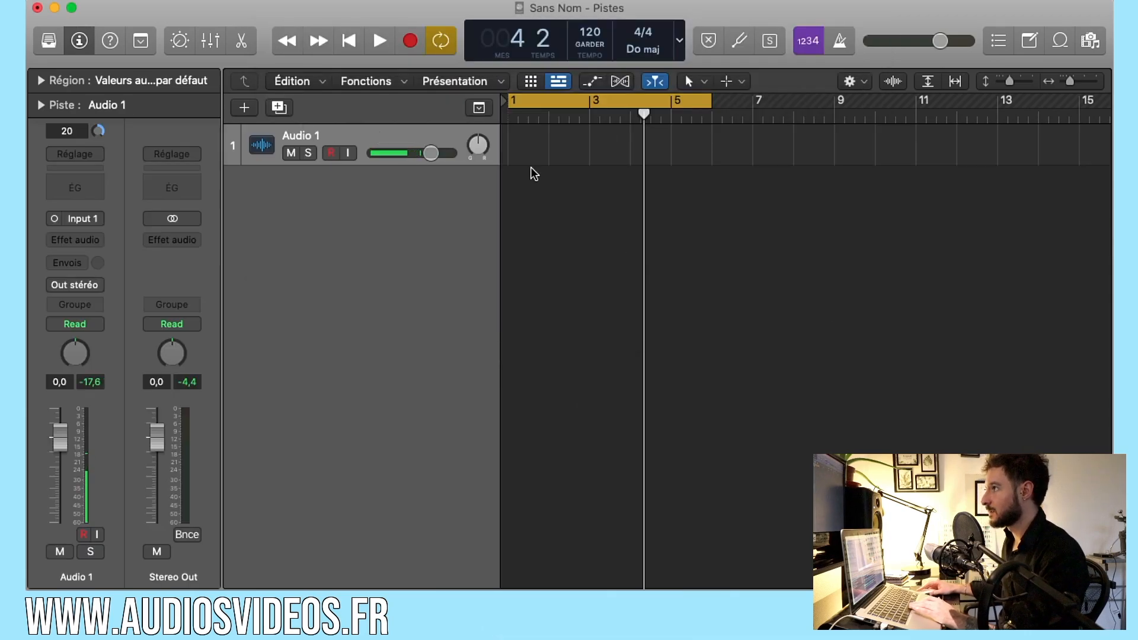
key("r")
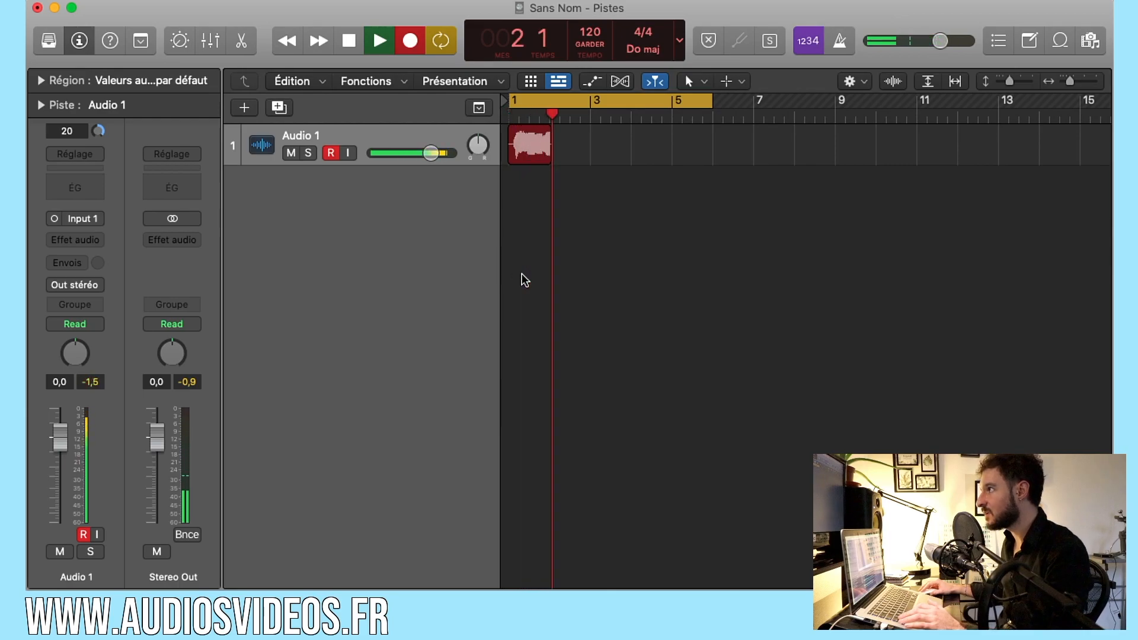
key("space")
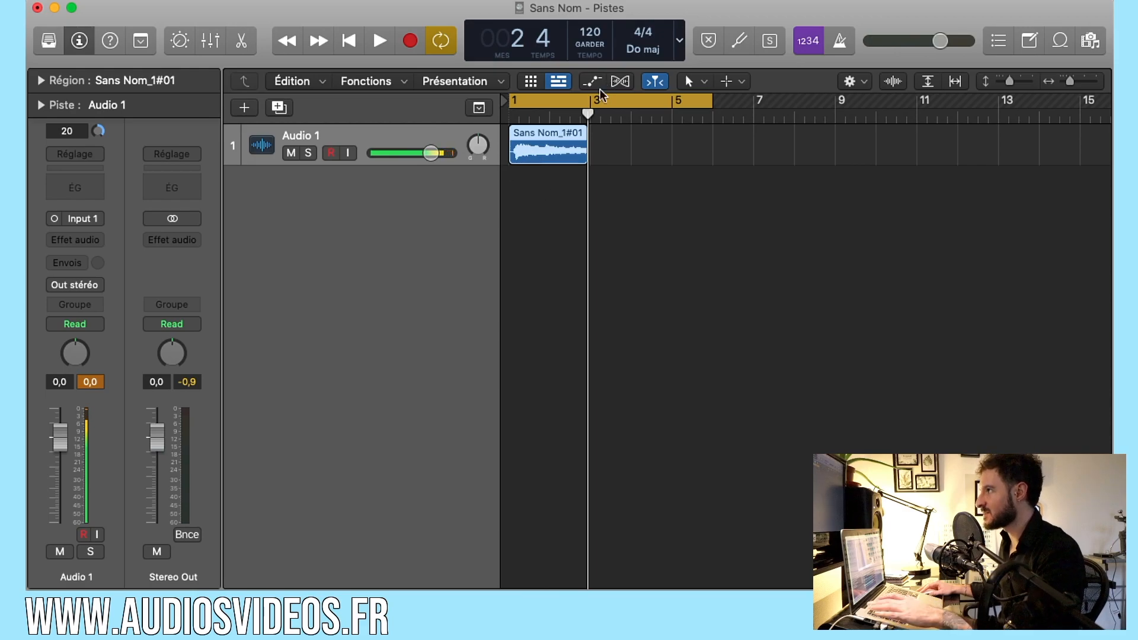
With the Fade tool (Outil Fondu), add a fade-out over about the last half bar of the recorded region.
left_click(688, 81)
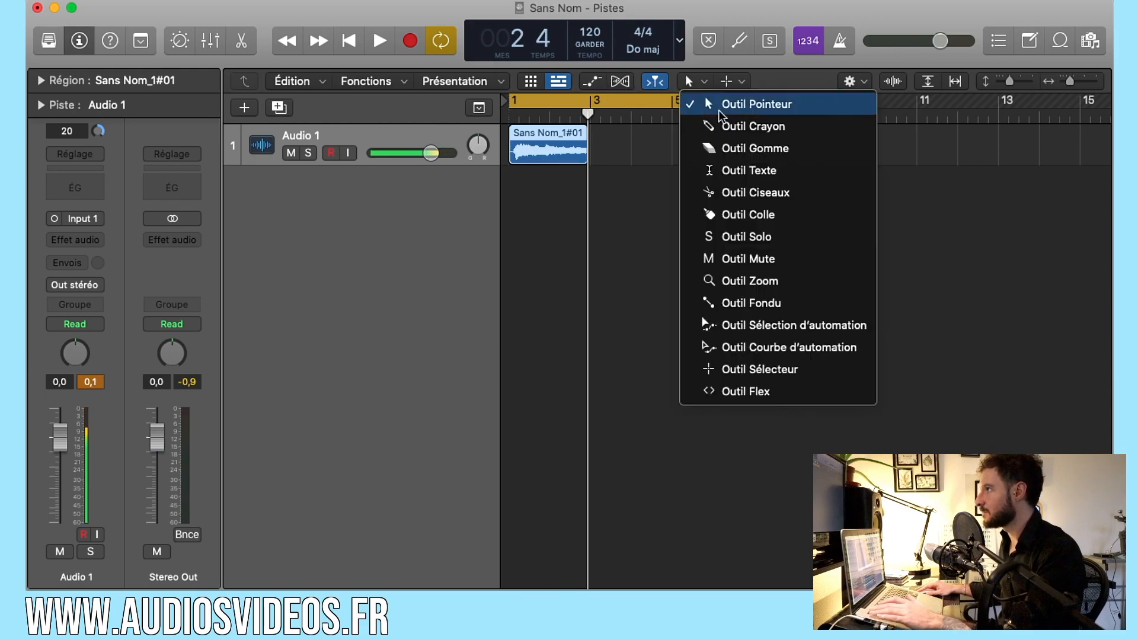
left_click(726, 304)
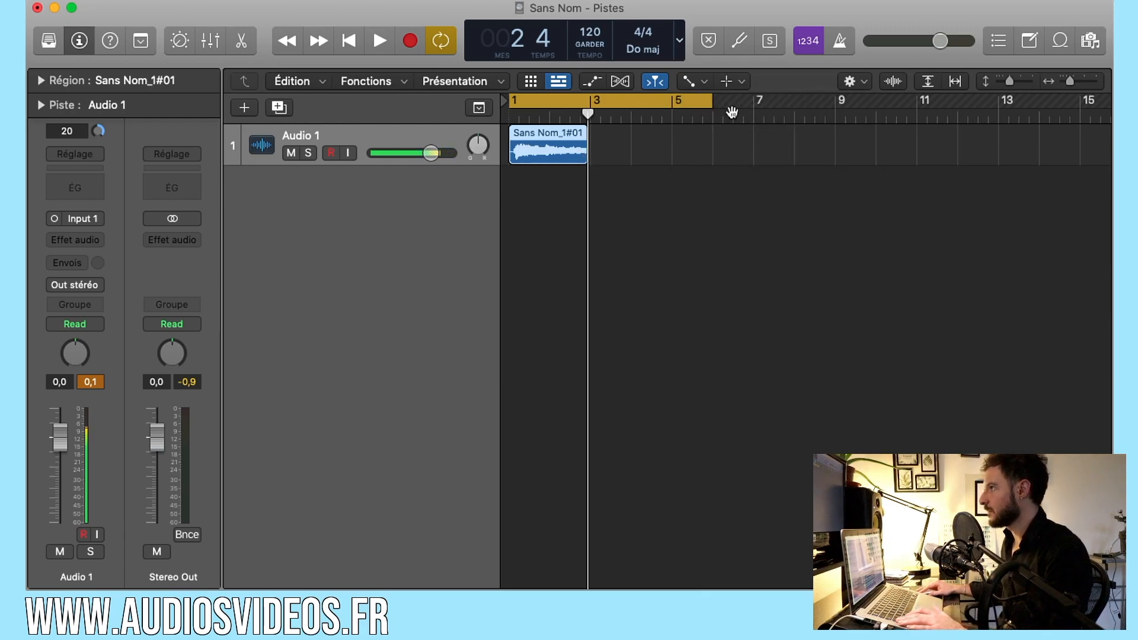
left_click_drag(1012, 81, 1081, 82)
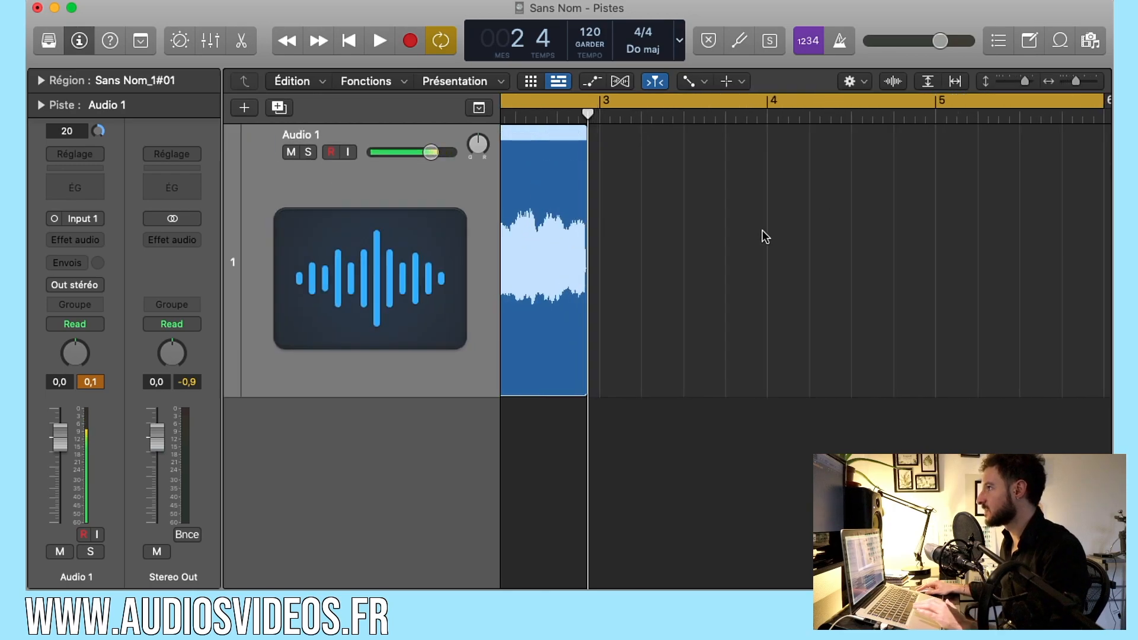
scroll(763, 230, "left", 5)
left_click_drag(712, 163, 863, 162)
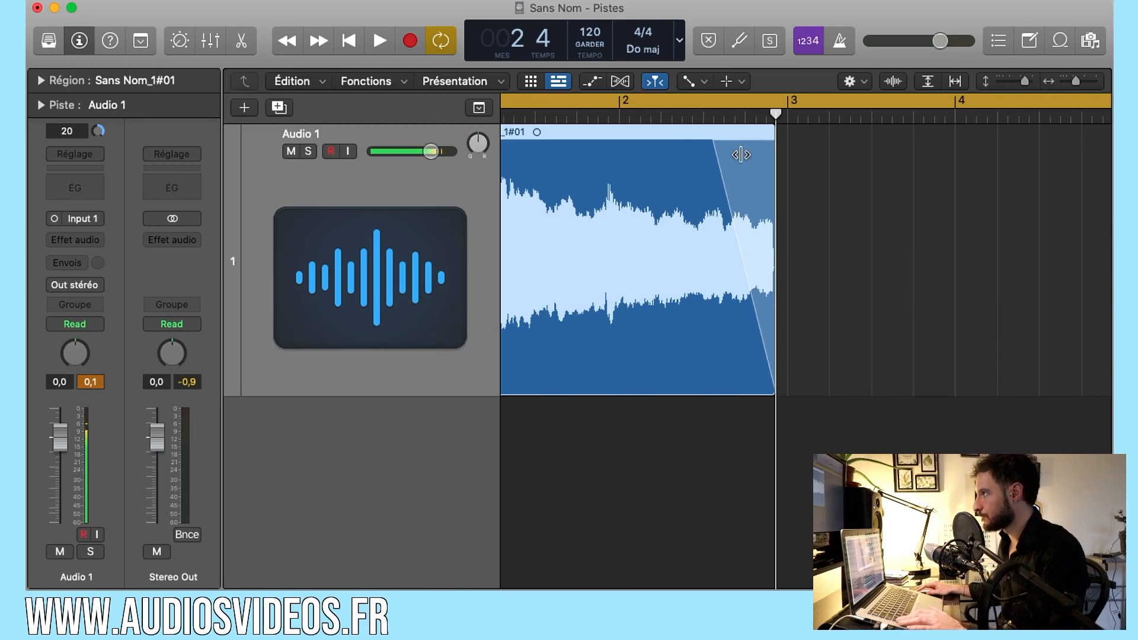
Lengthen the fade-out so it starts around bar 2, and bend its curve slightly outward.
scroll(714, 146, "right", 1)
left_click_drag(714, 147, 598, 145)
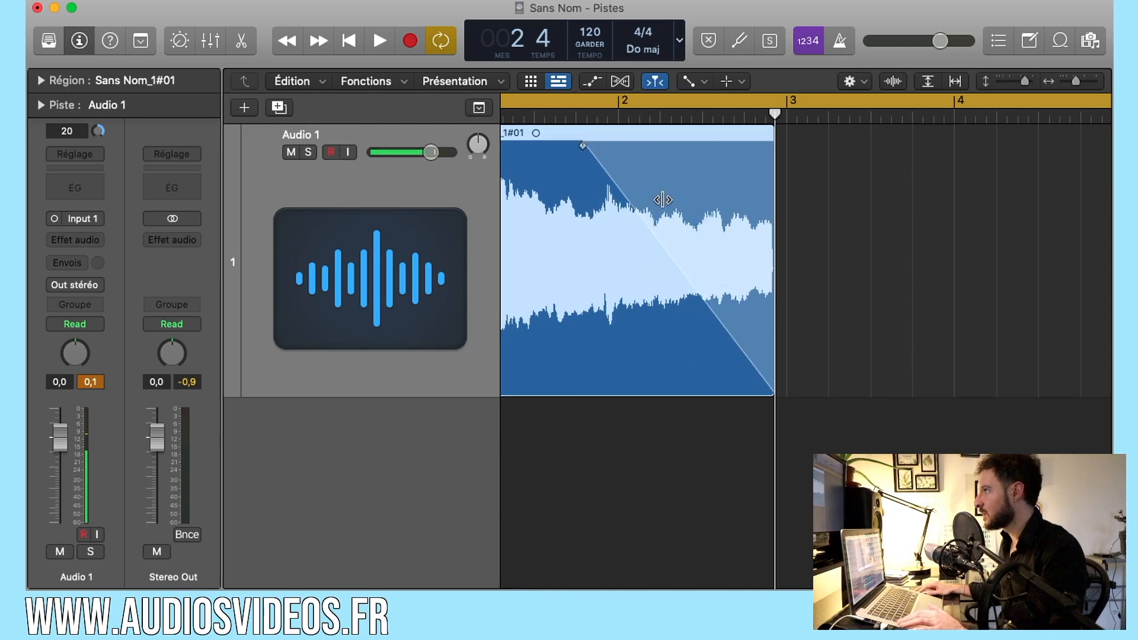
left_click_drag(665, 203, 619, 147)
Set the cycle range to bars 1 to 3 and add a short fade-in over the silence at the region's start.
scroll(650, 177, "left", 3)
left_click_drag(511, 104, 846, 112)
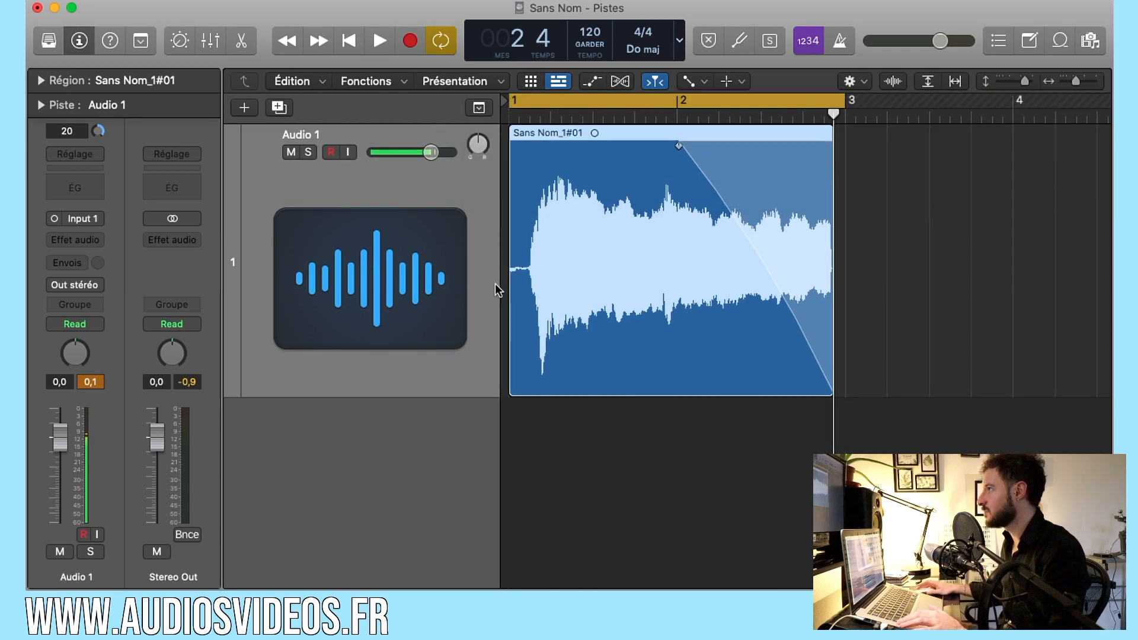
left_click_drag(538, 157, 501, 160)
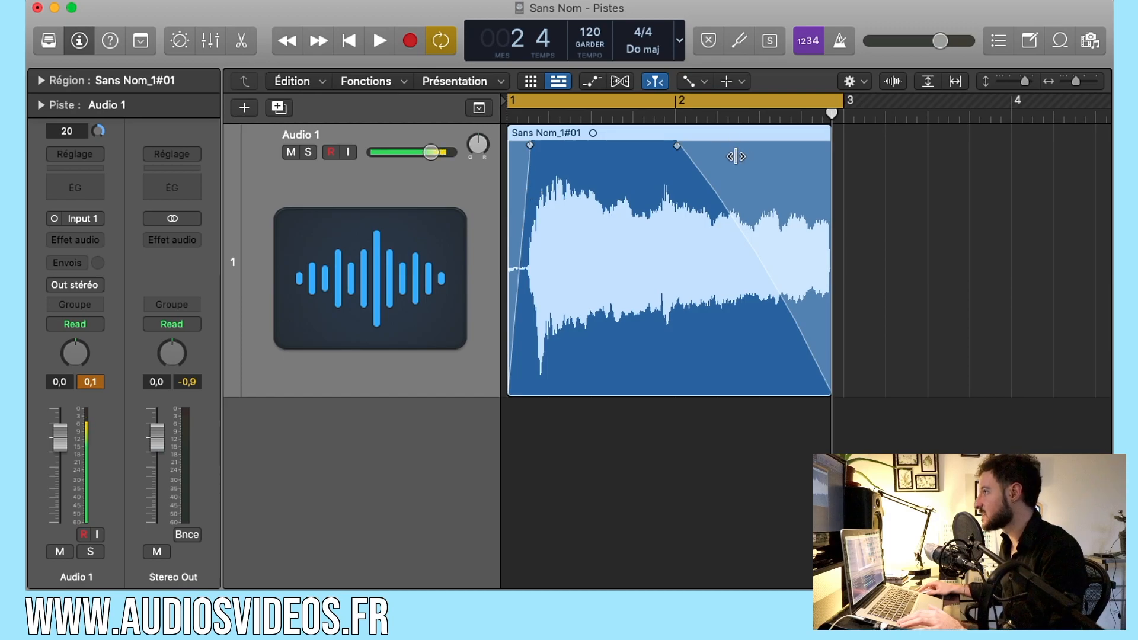
Change the fade-out's type to Ralentir and play the region to hear the slow-down effect.
scroll(733, 157, "down", 1)
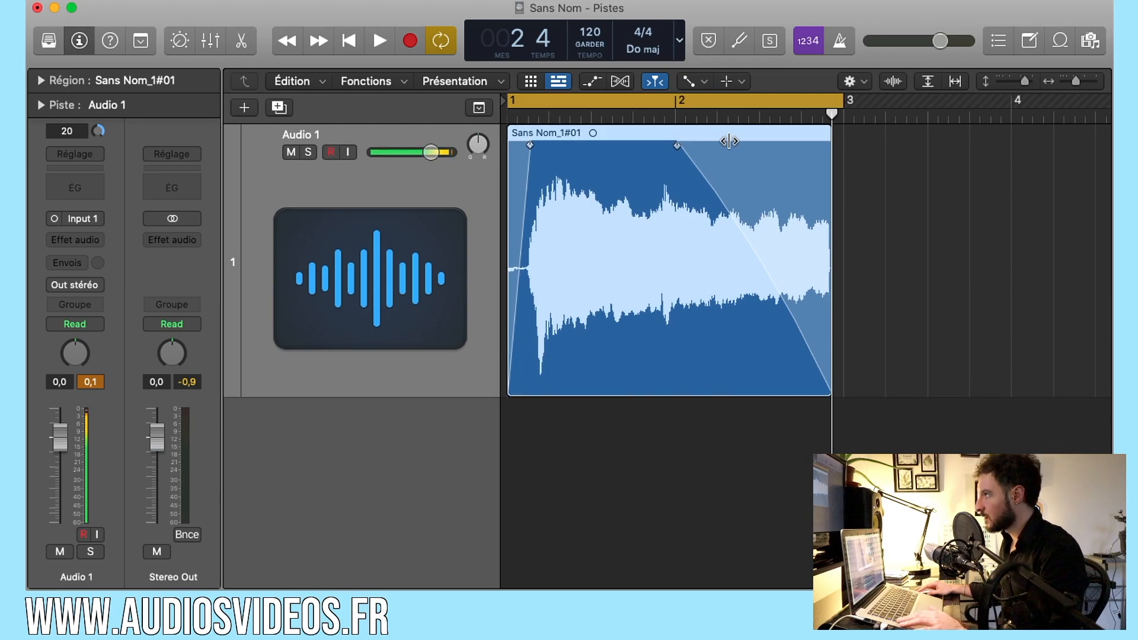
scroll(728, 166, "right", 1)
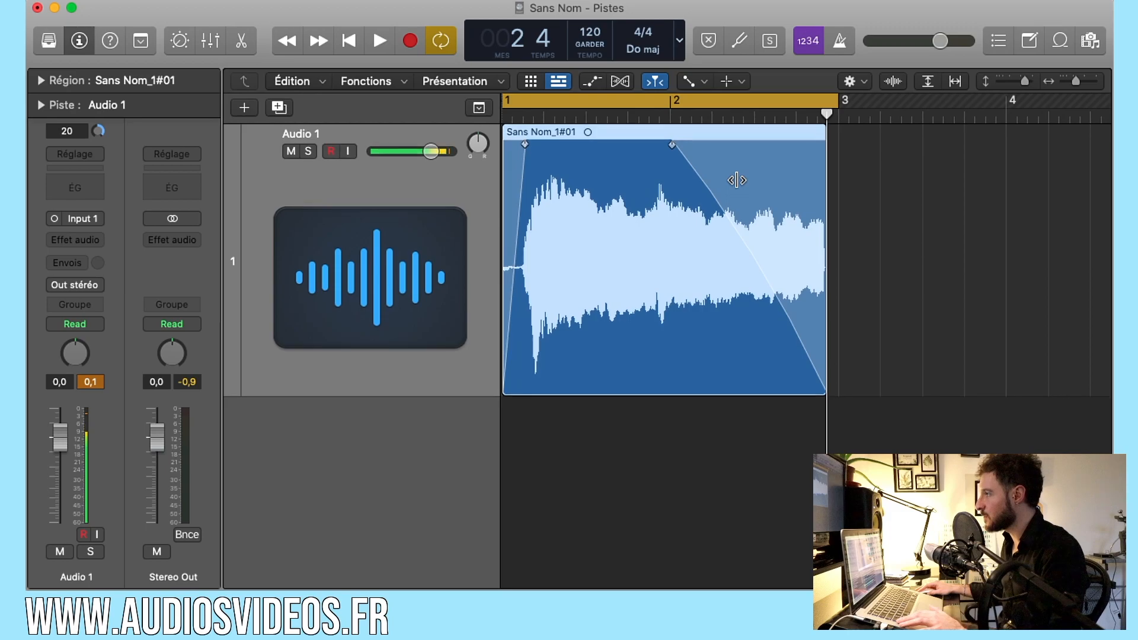
scroll(737, 180, "left", 1)
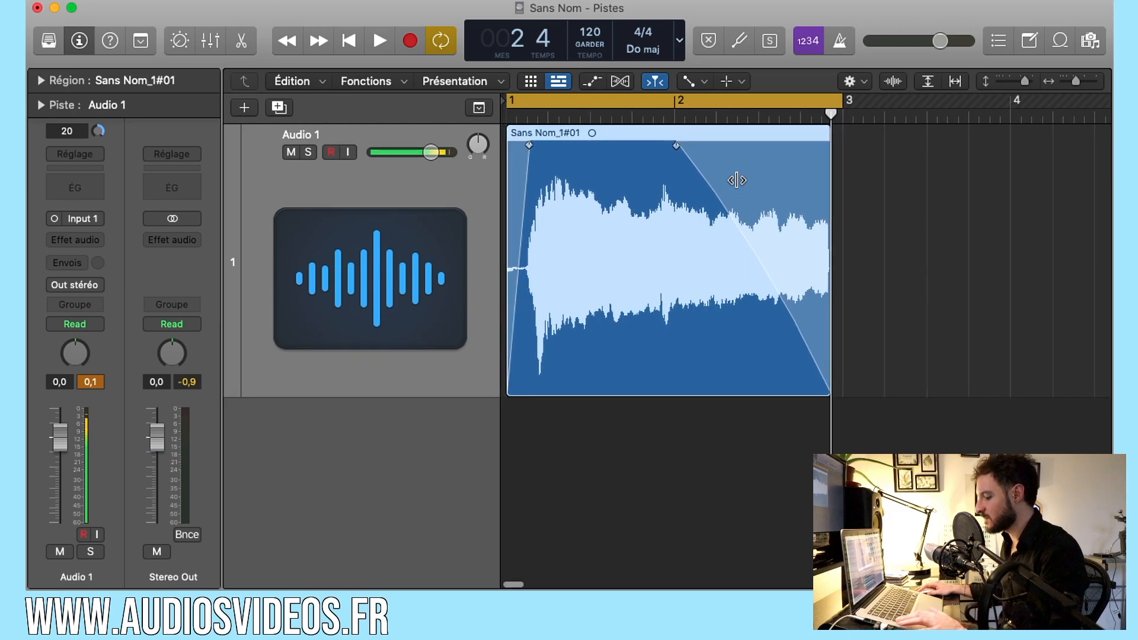
right_click(737, 180)
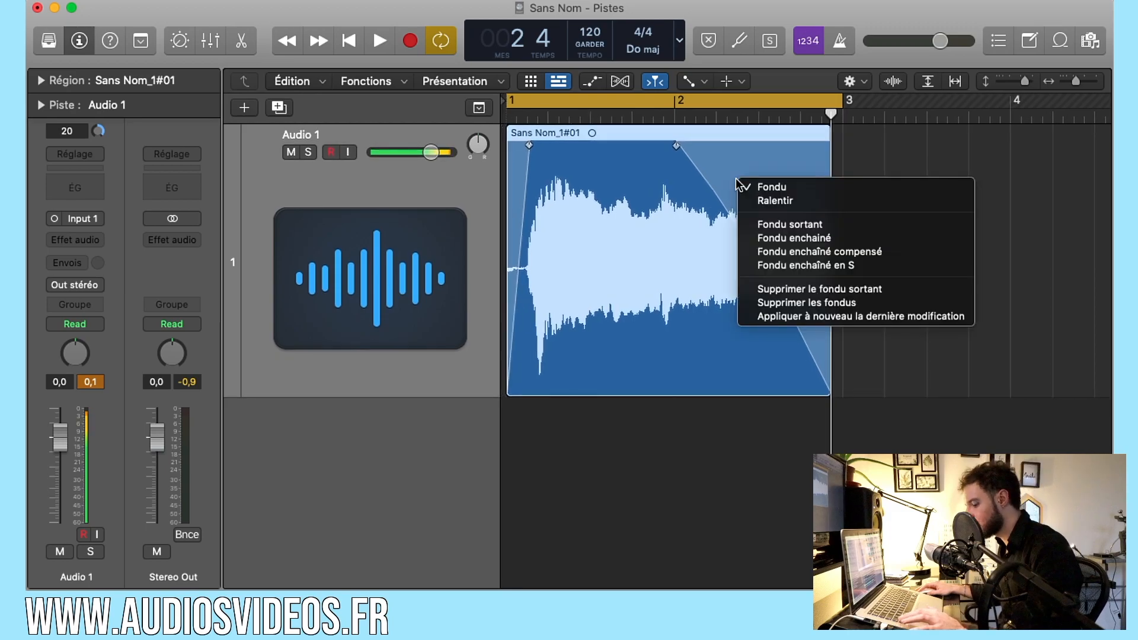
left_click(774, 203)
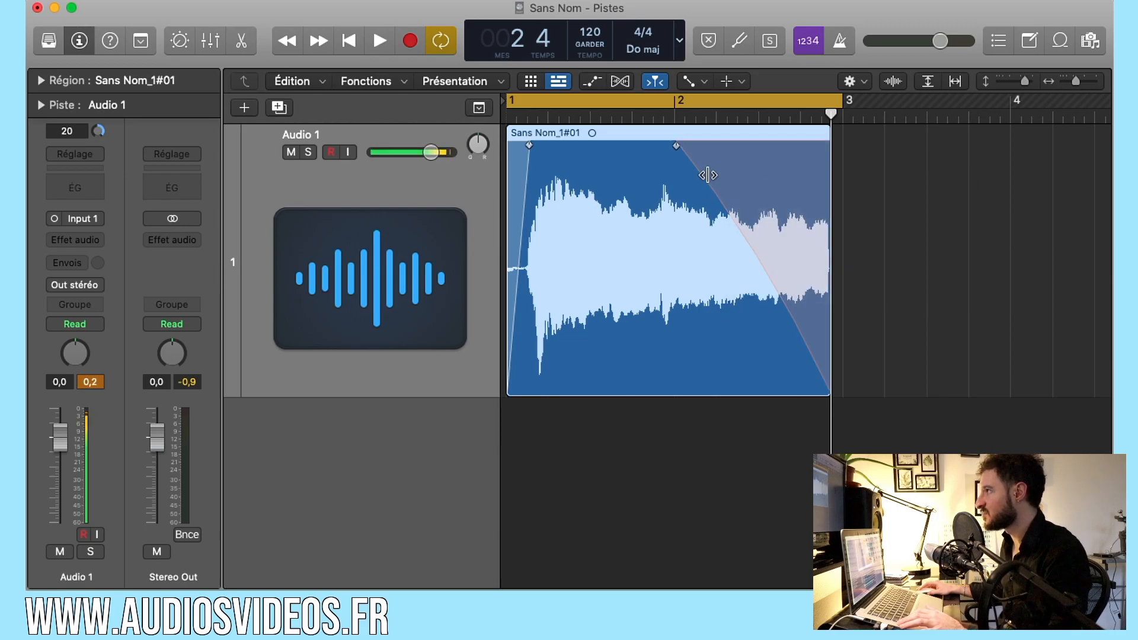
key("space")
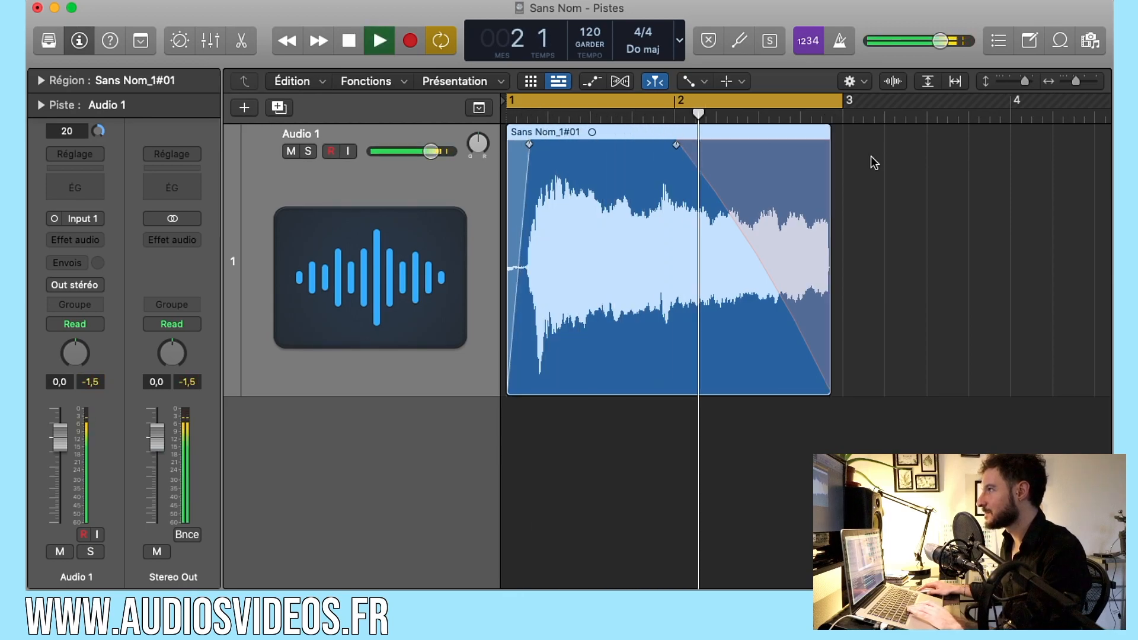
key("space")
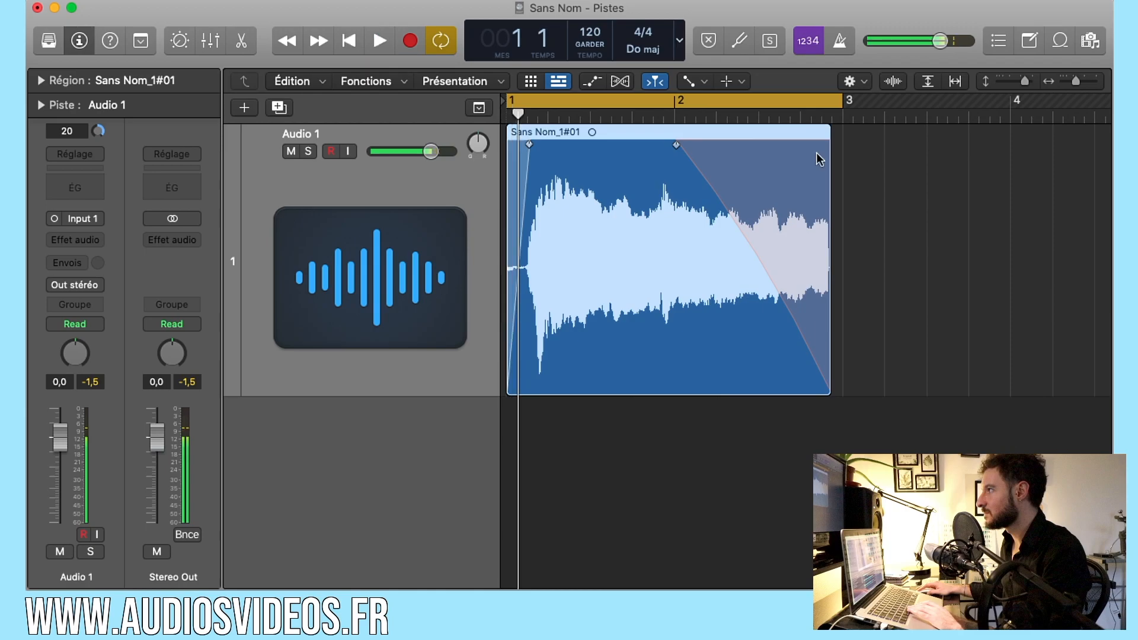
Shorten the slow-down to roughly the last third of bar 2 and listen to the region.
left_click_drag(679, 147, 780, 145)
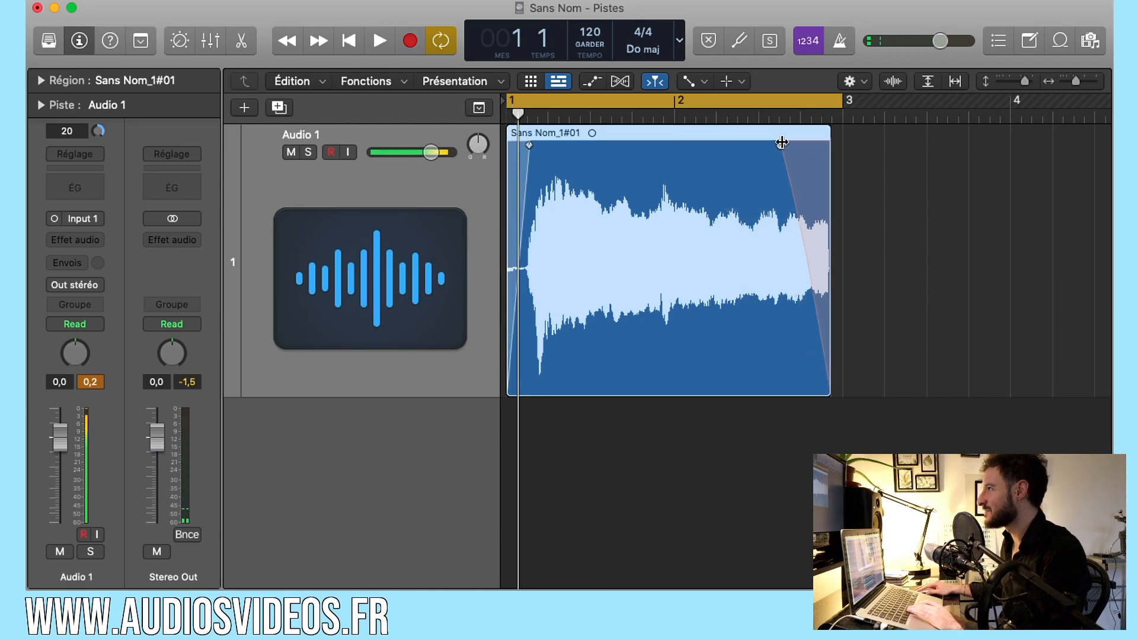
key("space")
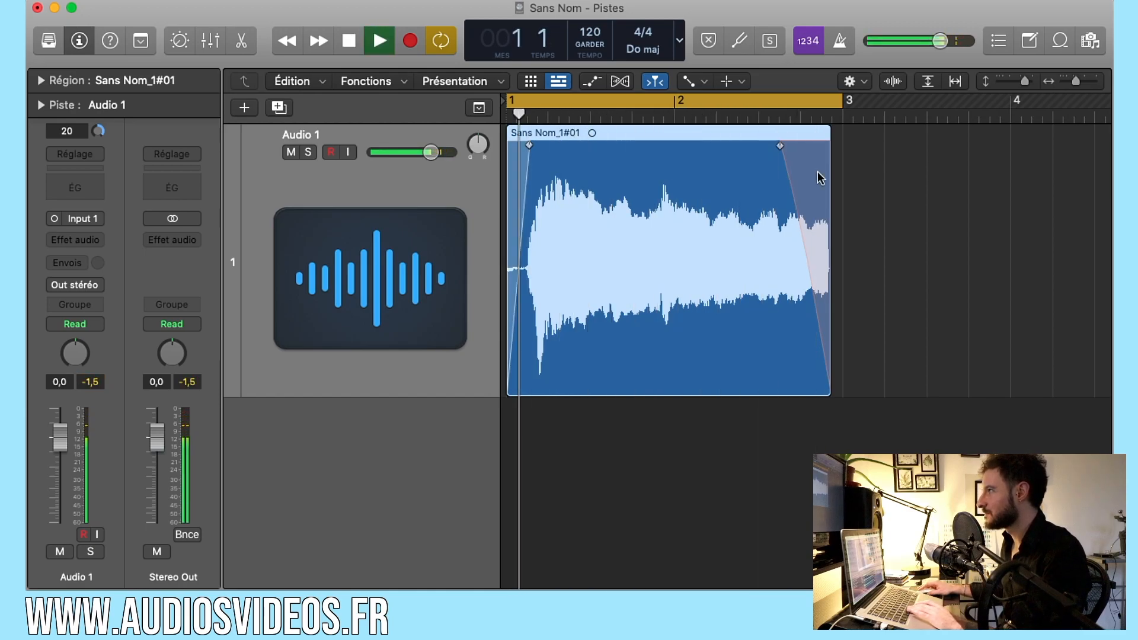
key("space")
Give the slow-down a steep inward curve, audition it, and make it start around beat 3 of bar 1.
left_click_drag(780, 147, 540, 145)
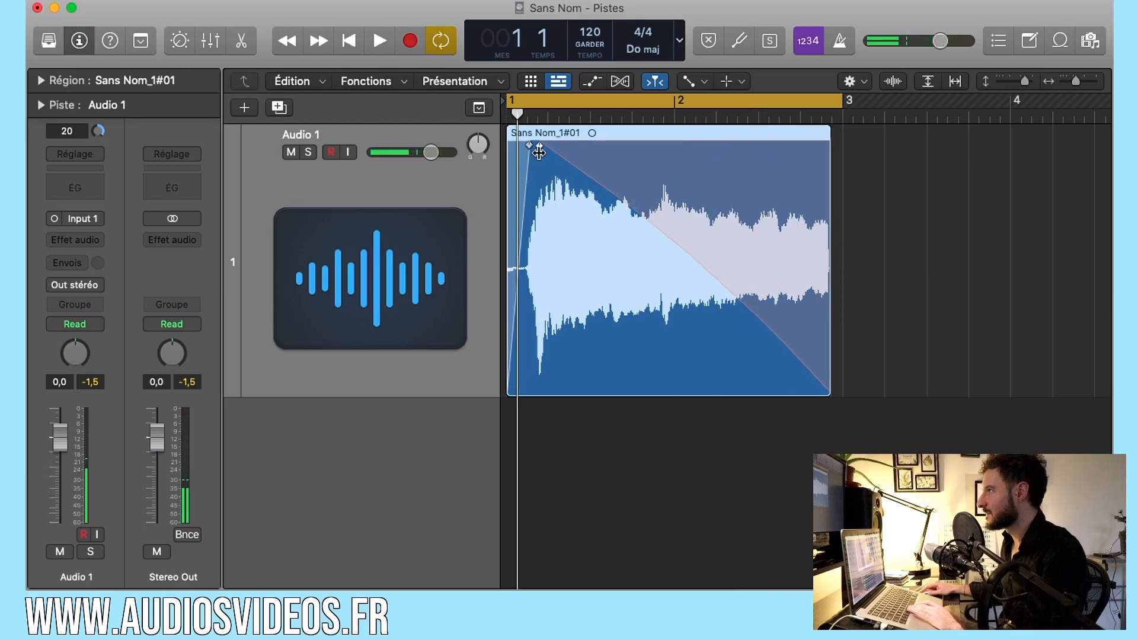
left_click_drag(710, 192, 610, 273)
key("space")
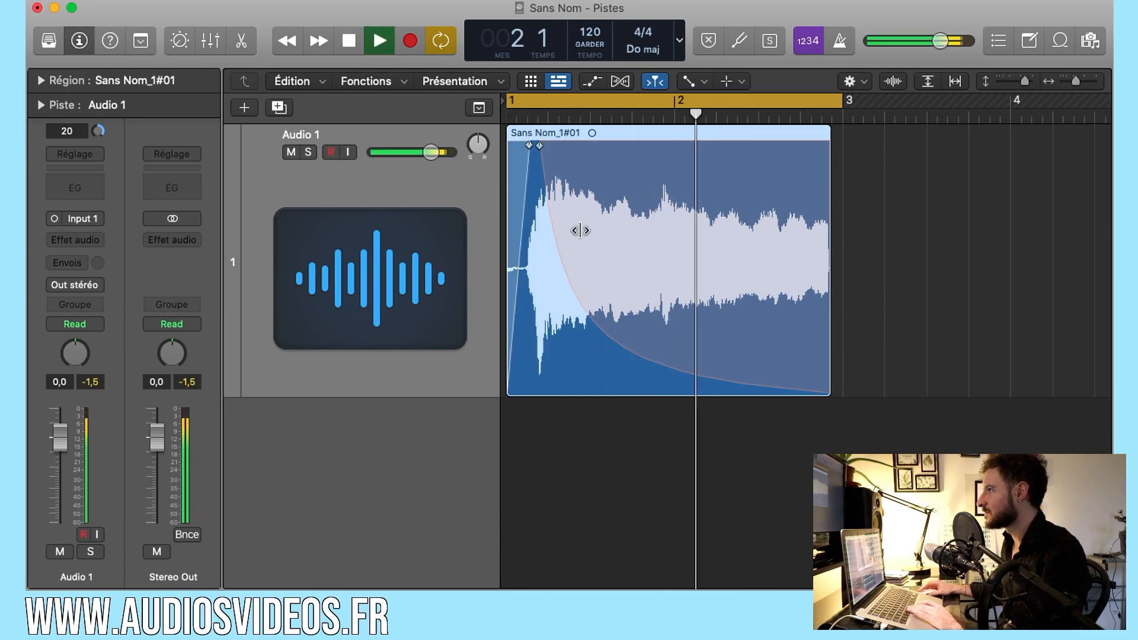
key("space")
left_click_drag(540, 146, 595, 146)
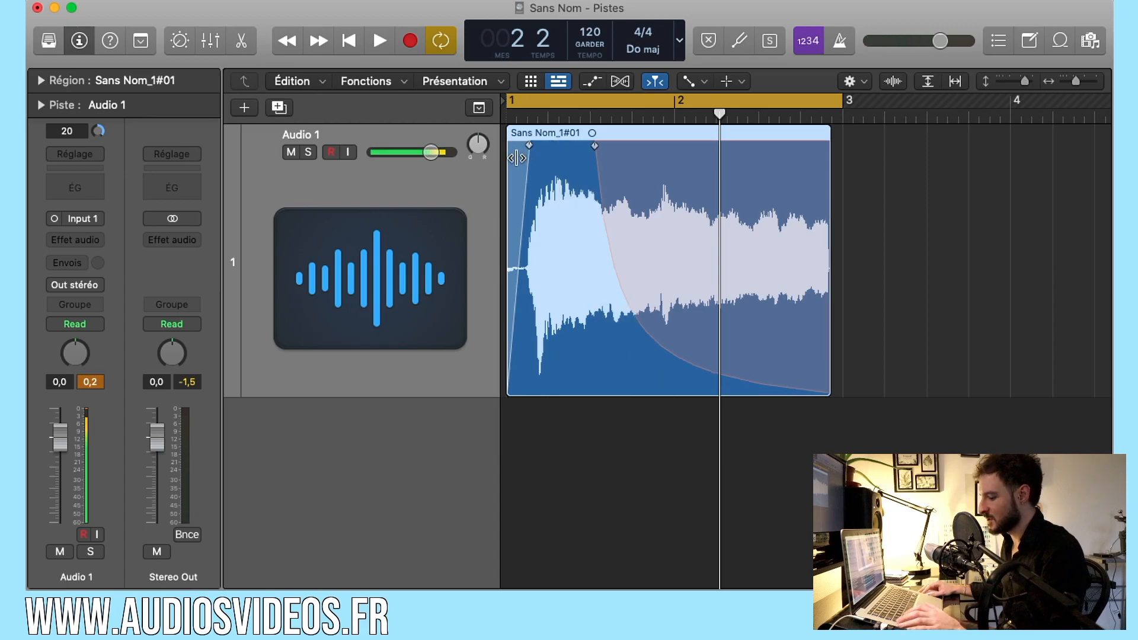
Change the fade-in's type to Accélérer, lengthen it almost to the start of the slow-down, and listen to the region.
right_click(519, 160)
left_click(538, 178)
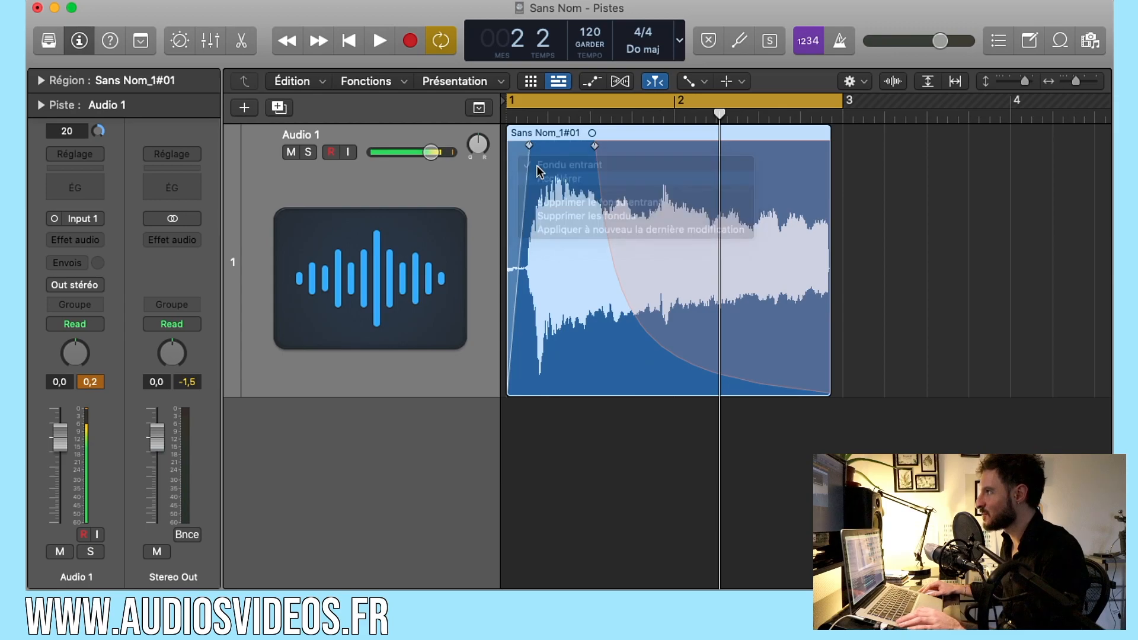
left_click_drag(531, 146, 597, 145)
key("space")
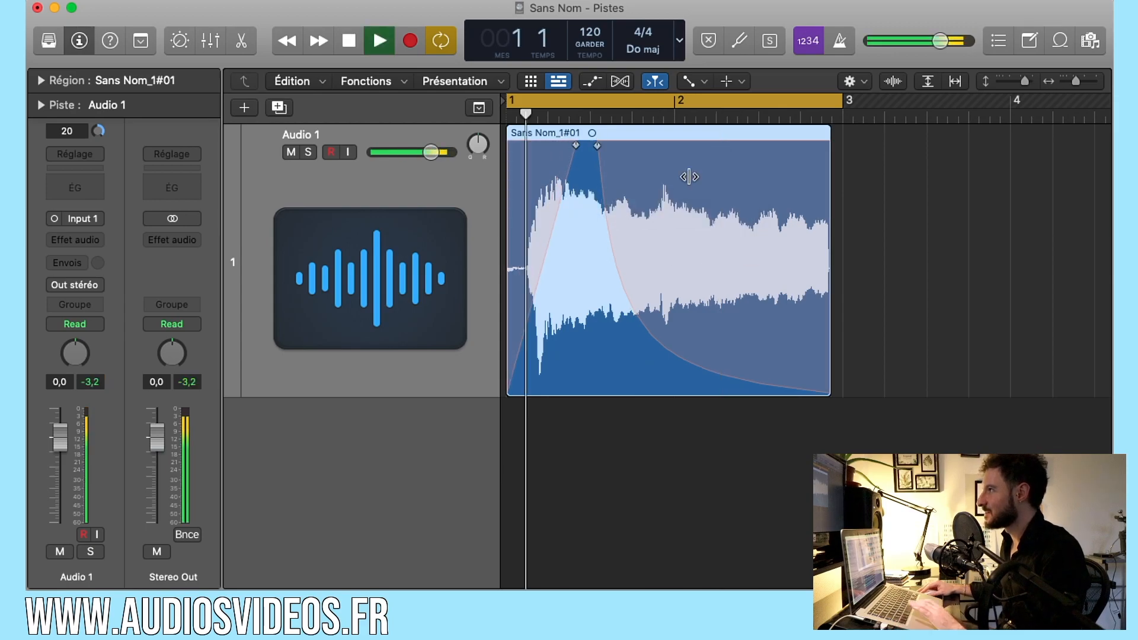
key("space")
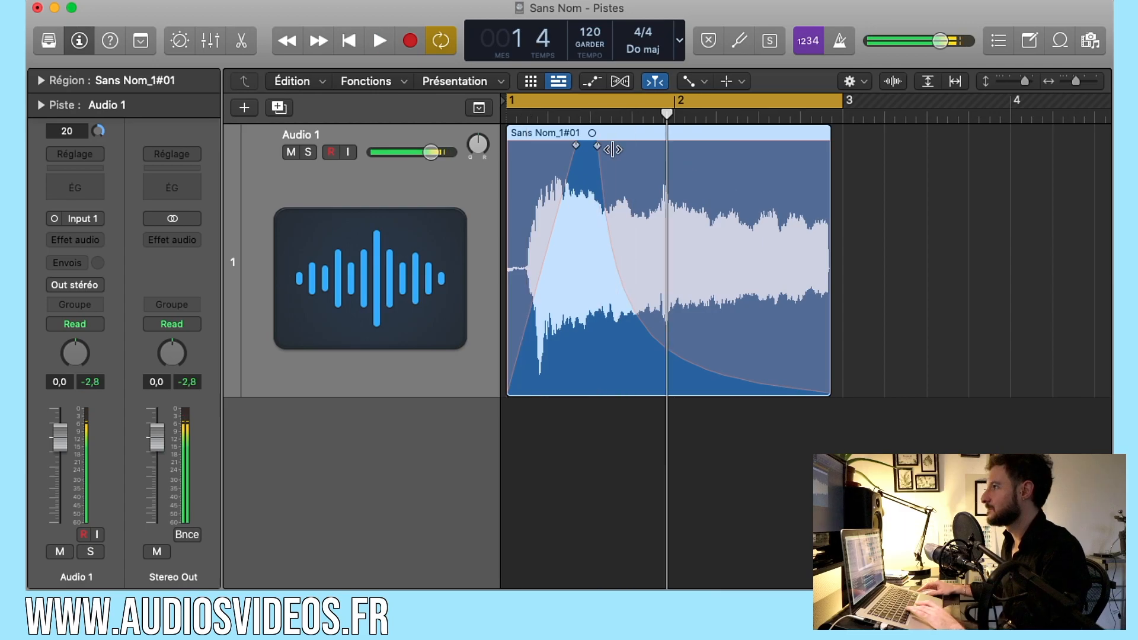
Move the start of the slow-down to just before beat 4 of bar 1 and play the region back.
left_click_drag(612, 150, 627, 147)
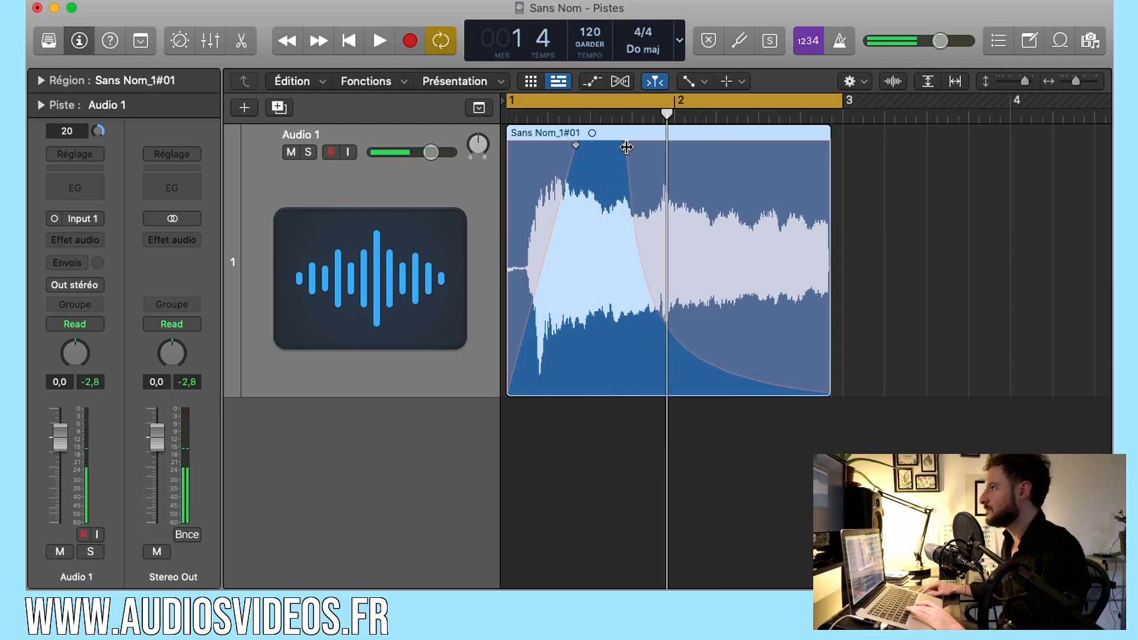
key("space")
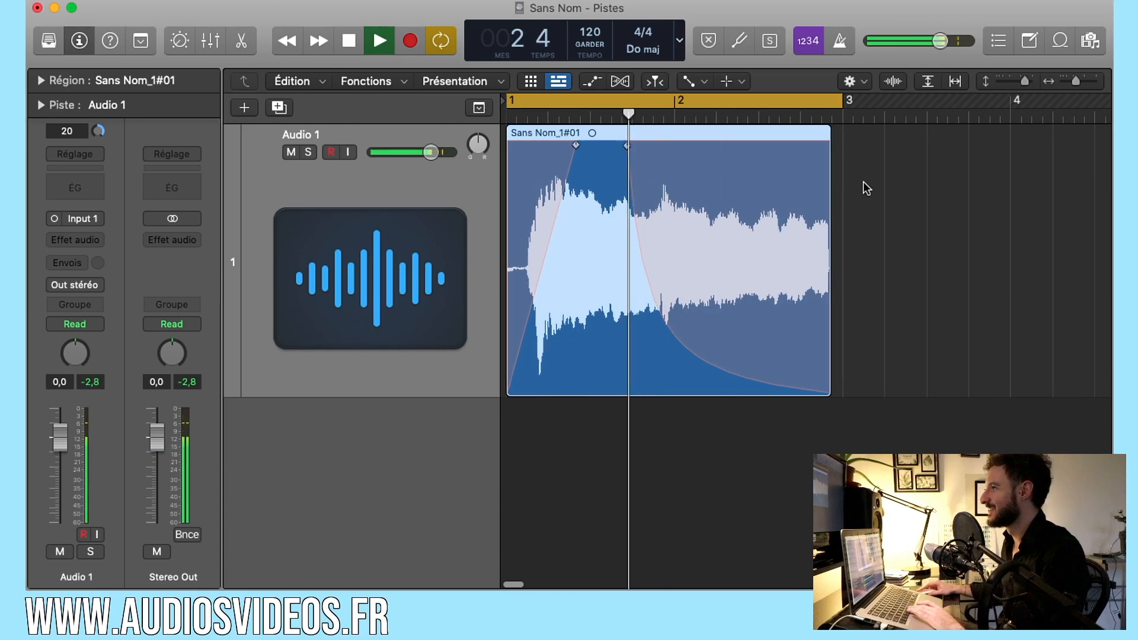
key("space")
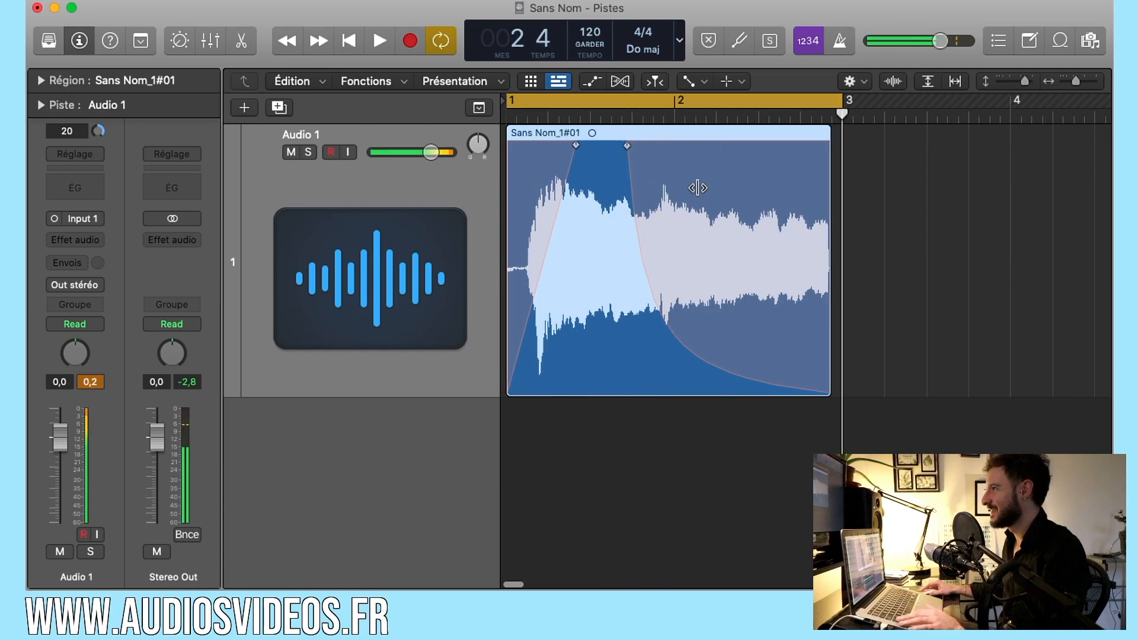
Remove all fades from the region with Supprimer les fondus and switch back to the Pointer tool.
right_click(697, 188)
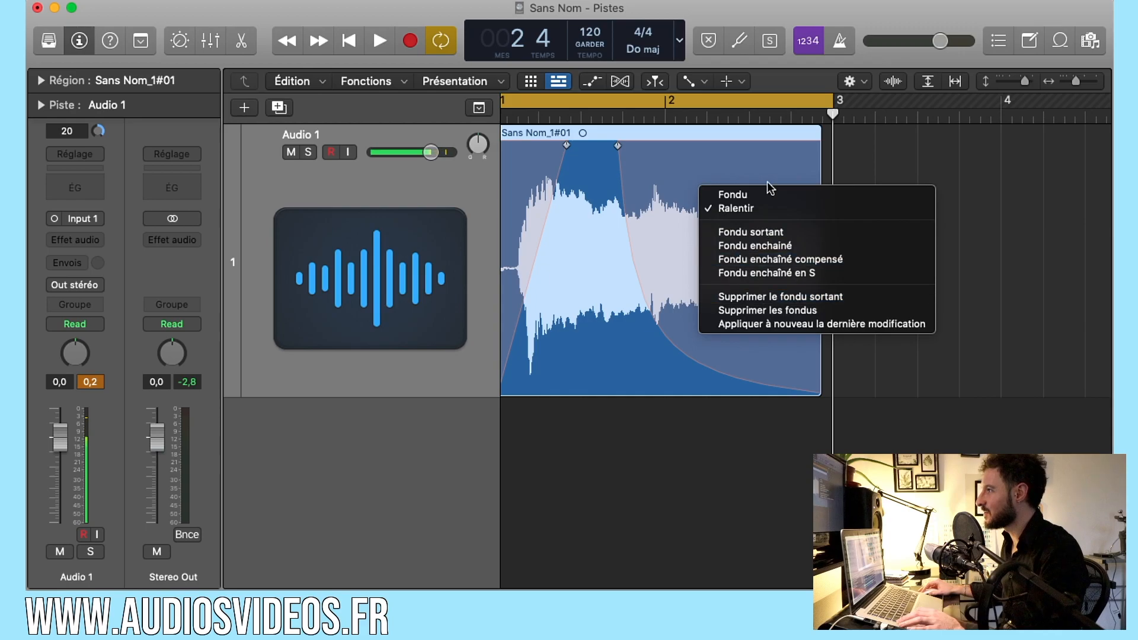
left_click(763, 311)
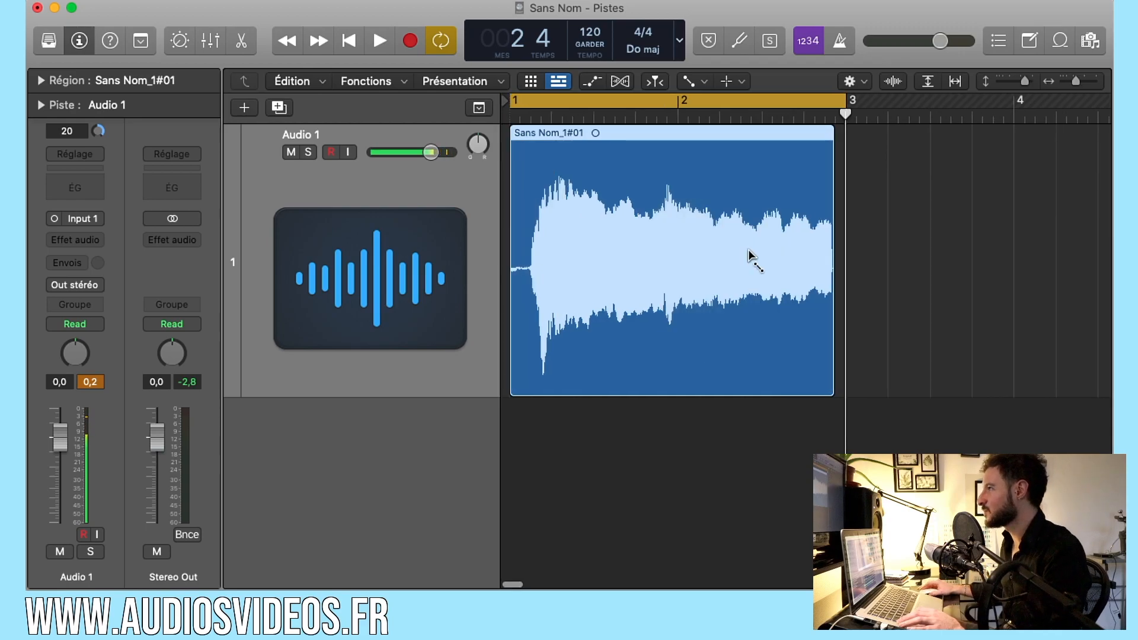
left_click(708, 83)
left_click(709, 104)
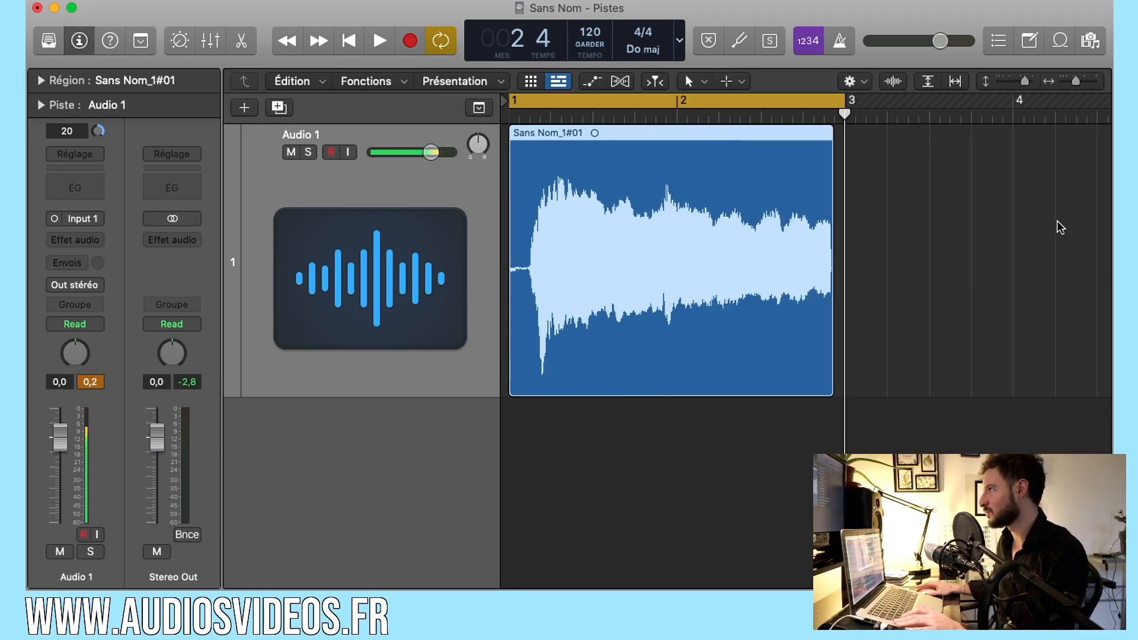